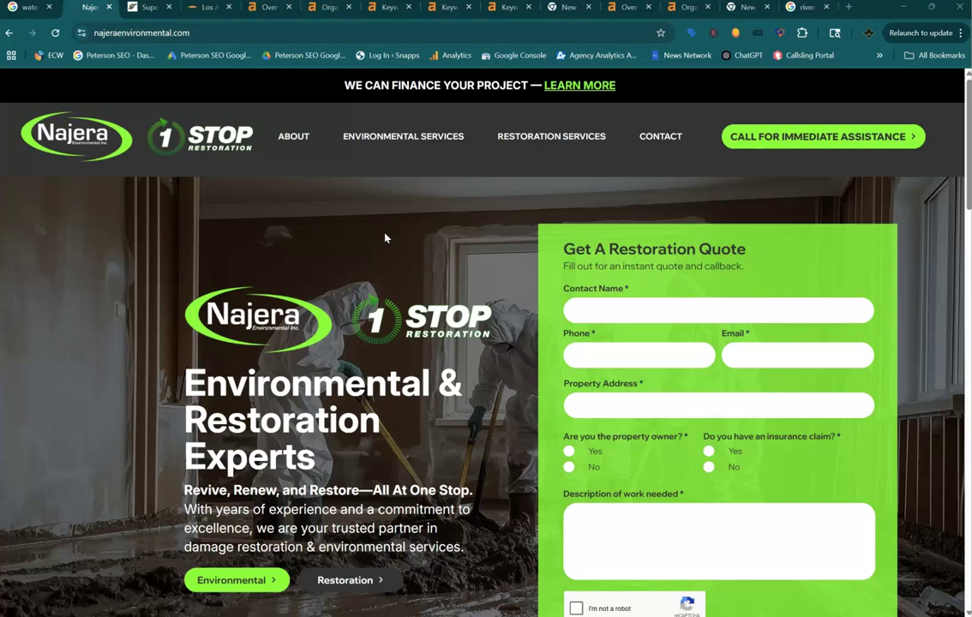
- Review the Najera Environmental homepage from the quote form through About Us to the service cards
{"action": "left_click", "coordinate": [332, 219]}
{"action": "scroll", "coordinate": [253, 374], "scroll_direction": "down", "scroll_amount": 2}
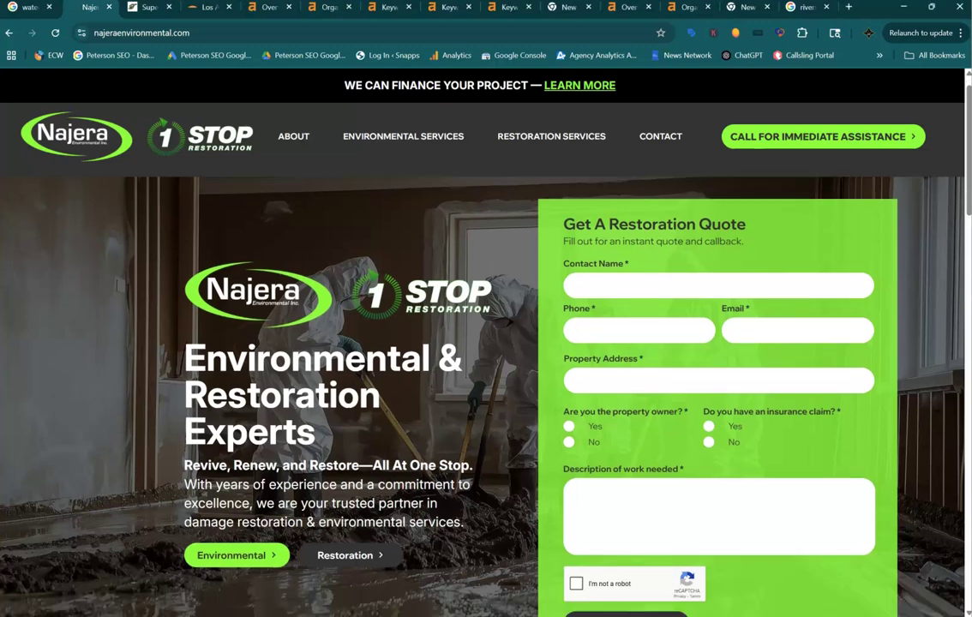
{"action": "scroll", "coordinate": [429, 360], "scroll_direction": "down", "scroll_amount": 3}
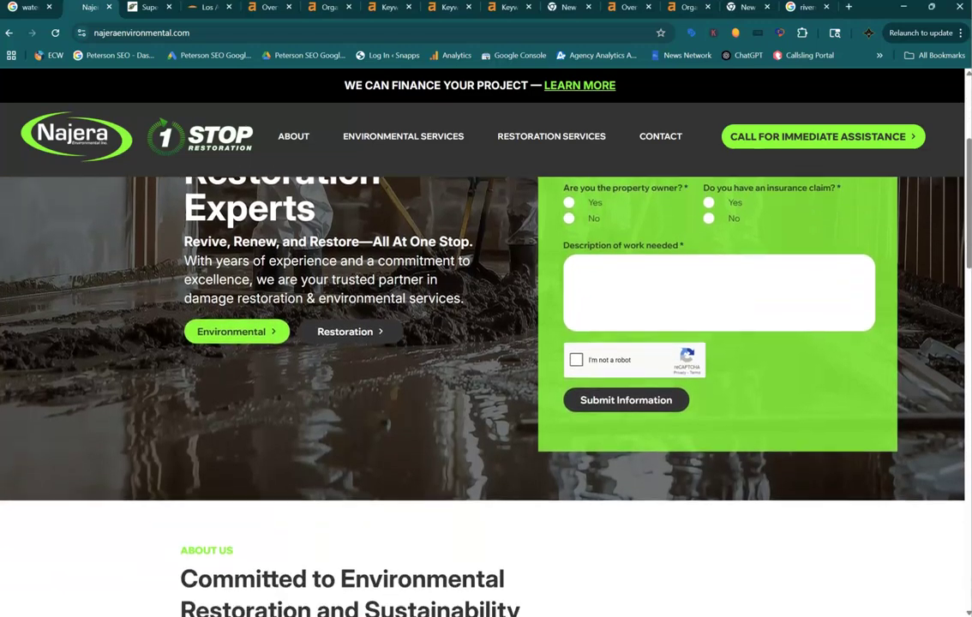
{"action": "scroll", "coordinate": [428, 359], "scroll_direction": "down", "scroll_amount": 3}
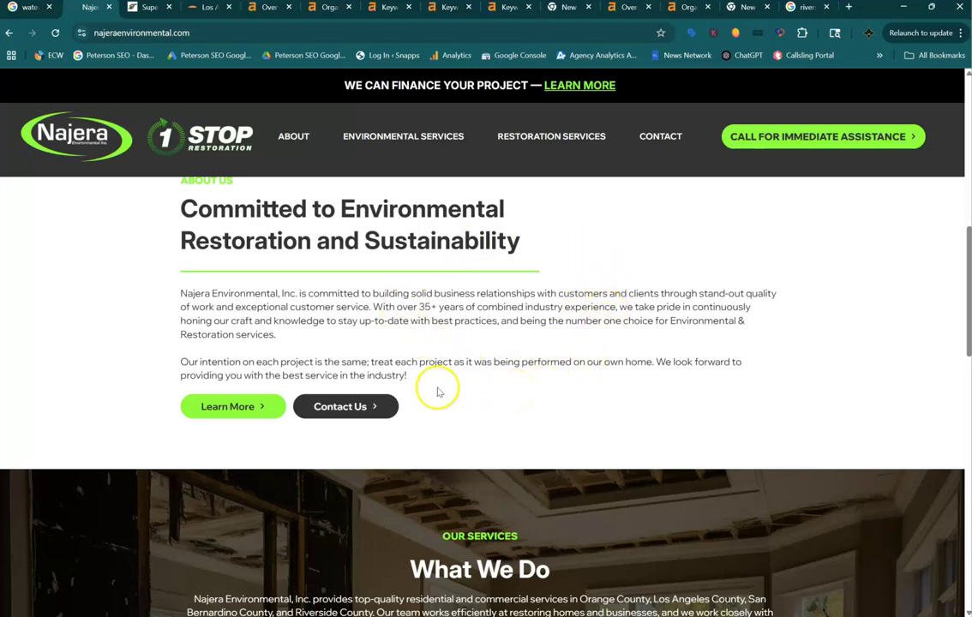
{"action": "scroll", "coordinate": [555, 276], "scroll_direction": "down", "scroll_amount": 2}
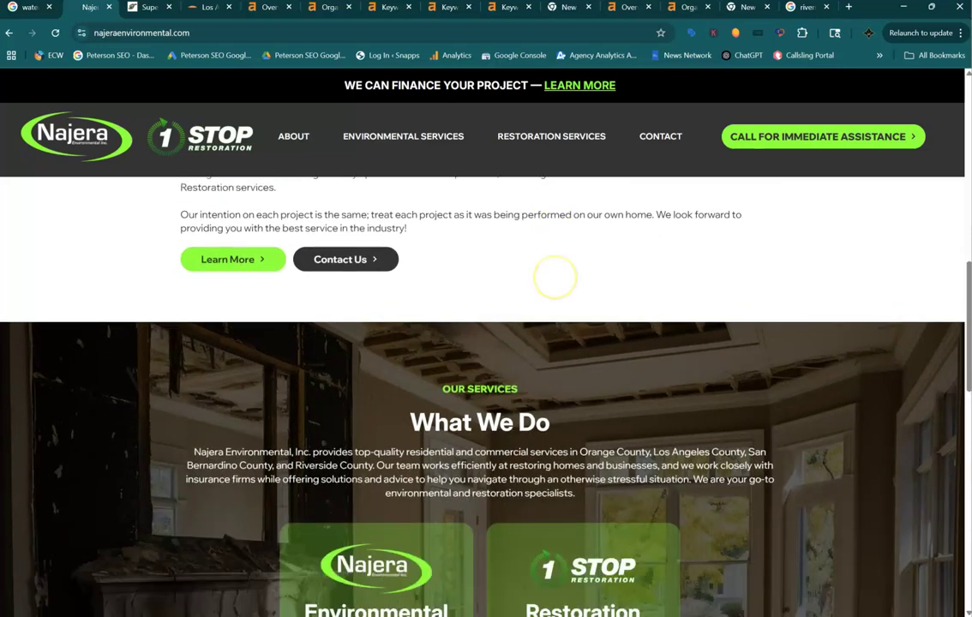
{"action": "scroll", "coordinate": [555, 276], "scroll_direction": "down", "scroll_amount": 3}
{"action": "scroll", "coordinate": [555, 276], "scroll_direction": "down", "scroll_amount": 2}
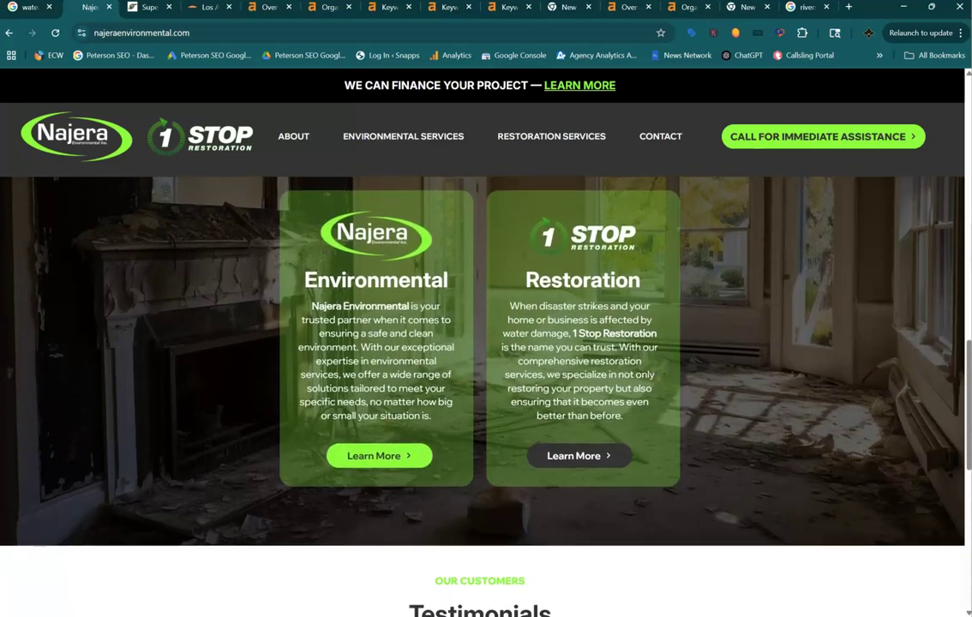
- Check the file name of the background image behind the service cards without saving the image
{"action": "right_click", "coordinate": [783, 382]}
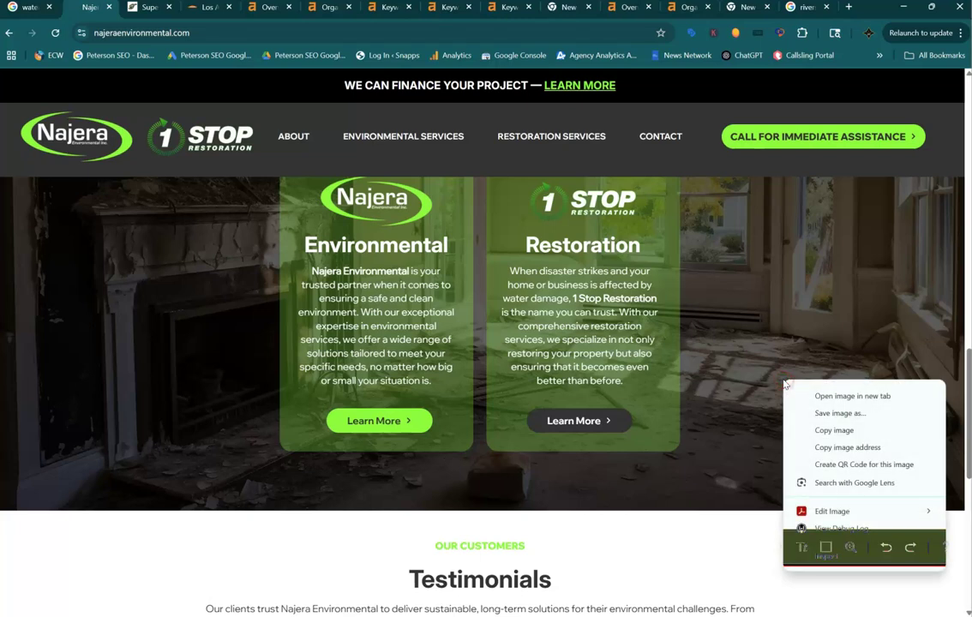
{"action": "left_click", "coordinate": [845, 414]}
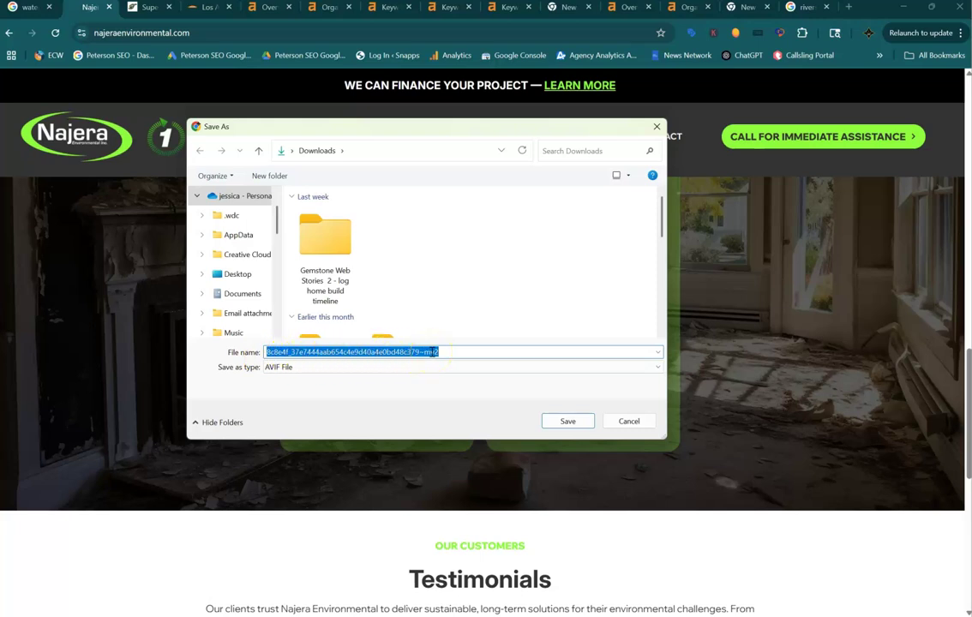
{"action": "left_click", "coordinate": [632, 421]}
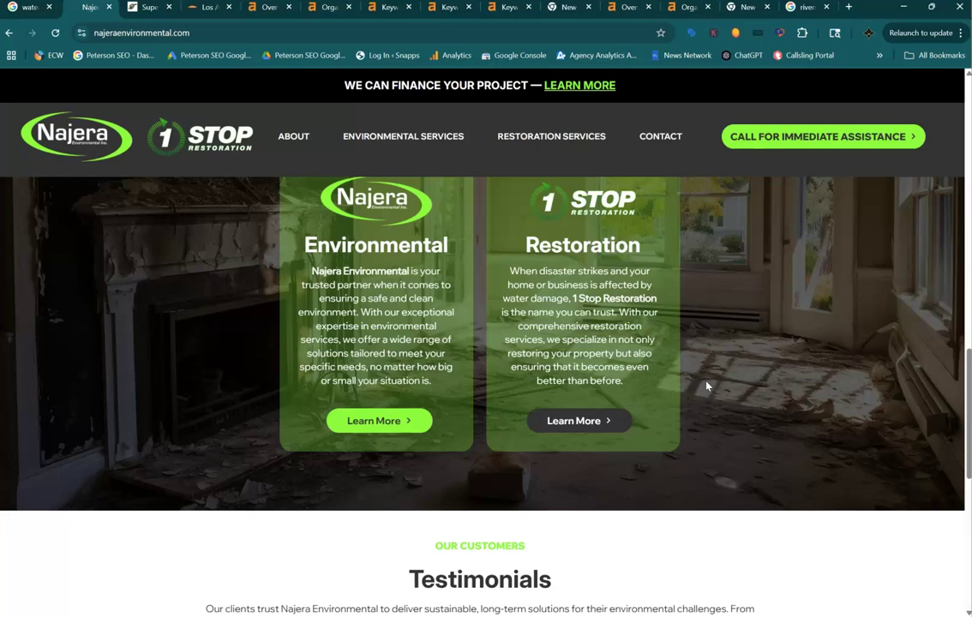
- Examine the Testimonials section, highlighting its heading and introductory paragraph, and return to the start of the homepage
{"action": "scroll", "coordinate": [706, 386], "scroll_direction": "down", "scroll_amount": 4}
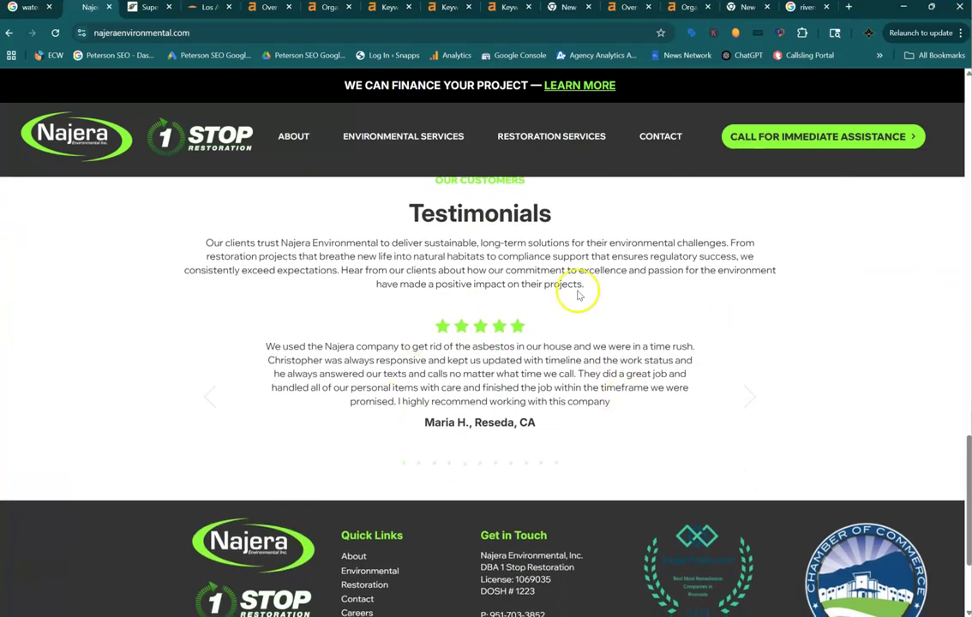
{"action": "scroll", "coordinate": [695, 373], "scroll_direction": "up", "scroll_amount": 1}
{"action": "scroll", "coordinate": [695, 374], "scroll_direction": "up", "scroll_amount": 2}
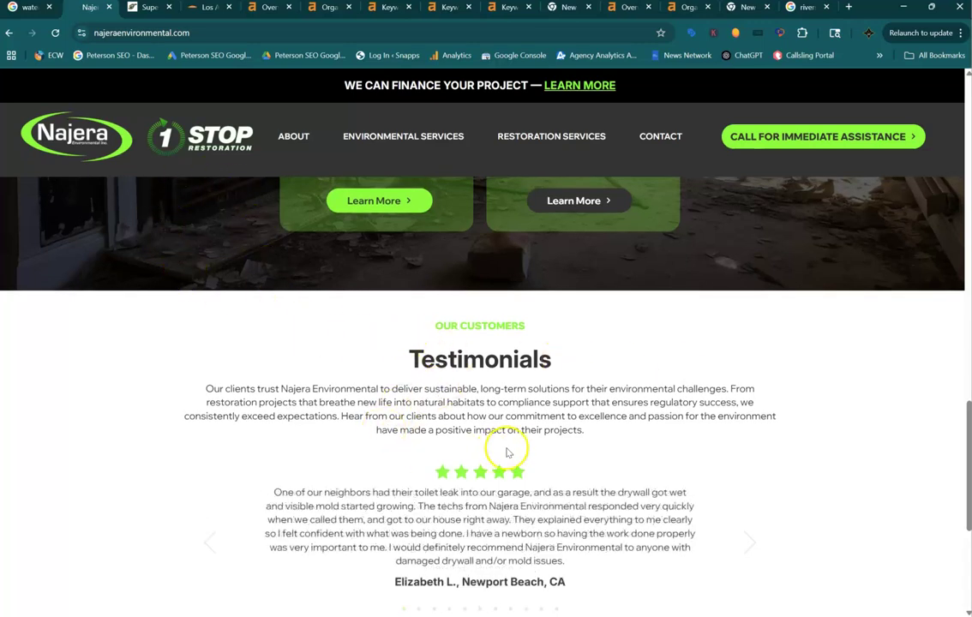
{"action": "left_click_drag", "start_coordinate": [321, 352], "coordinate": [592, 563]}
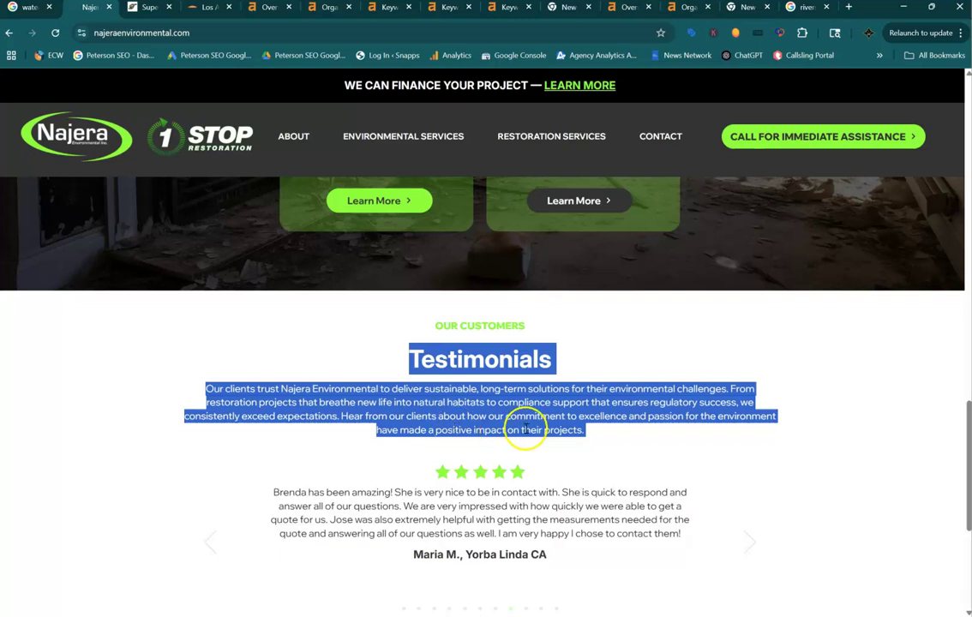
{"action": "left_click", "coordinate": [965, 431]}
{"action": "left_click_drag", "start_coordinate": [966, 431], "coordinate": [940, 293]}
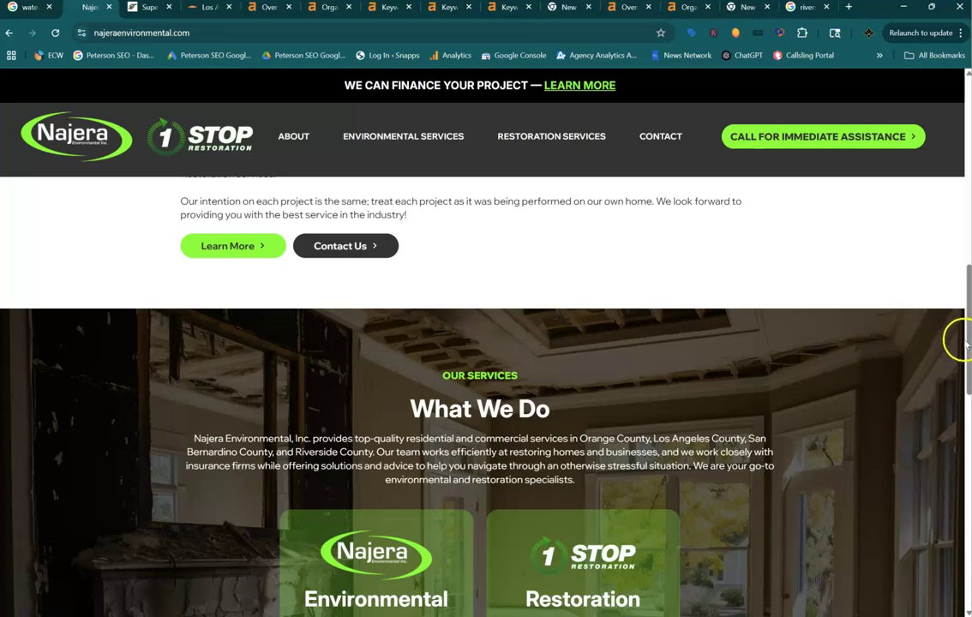
{"action": "left_click_drag", "start_coordinate": [965, 341], "coordinate": [952, 157]}
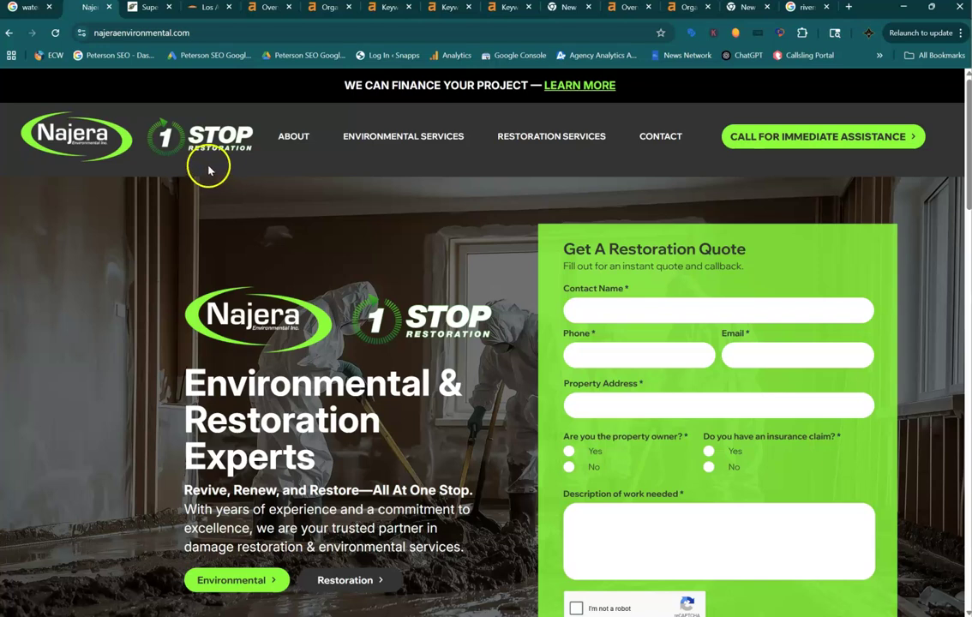
- Switch to the competitor site superiorrestore.com and look over the pages listed under its services
{"action": "left_click", "coordinate": [146, 11]}
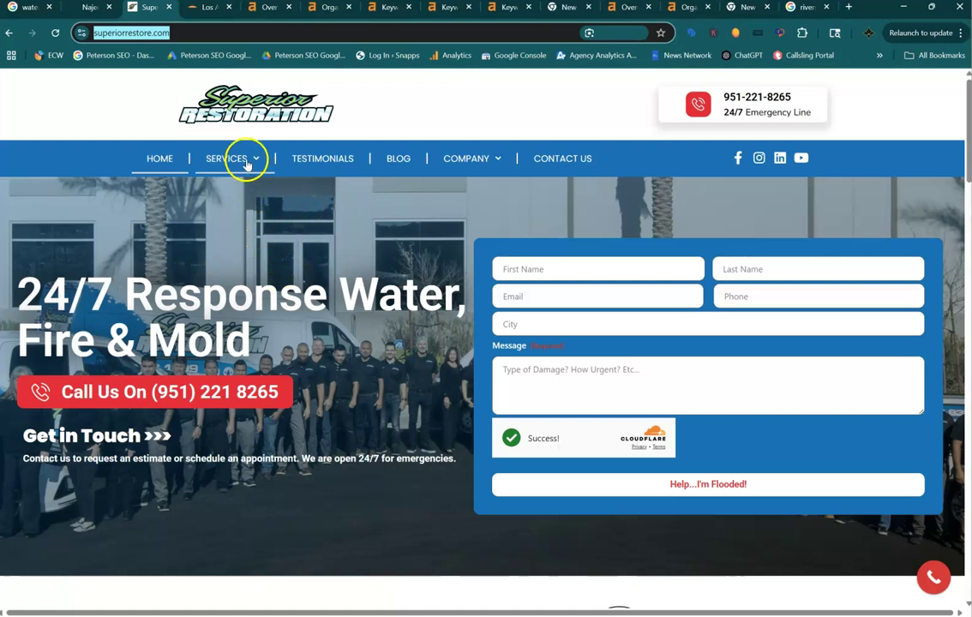
{"action": "mouse_move", "coordinate": [251, 160]}
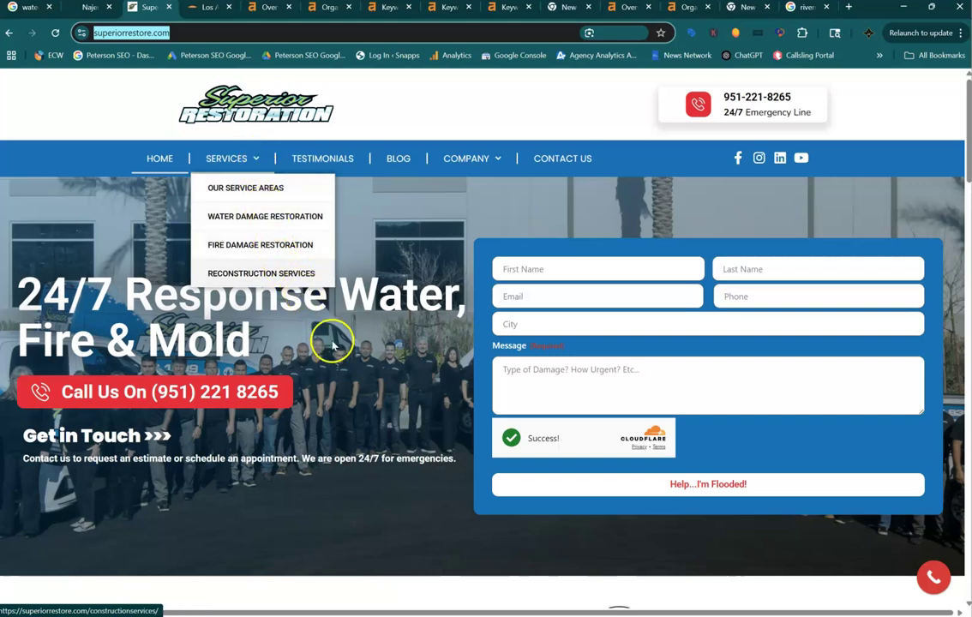
{"action": "left_click", "coordinate": [350, 387]}
- Review the Superior Restoration homepage content down to the footer, including the water damage text, recent news and certifications, and return to its start
{"action": "scroll", "coordinate": [347, 391], "scroll_direction": "down", "scroll_amount": 4}
{"action": "scroll", "coordinate": [347, 393], "scroll_direction": "down", "scroll_amount": 5}
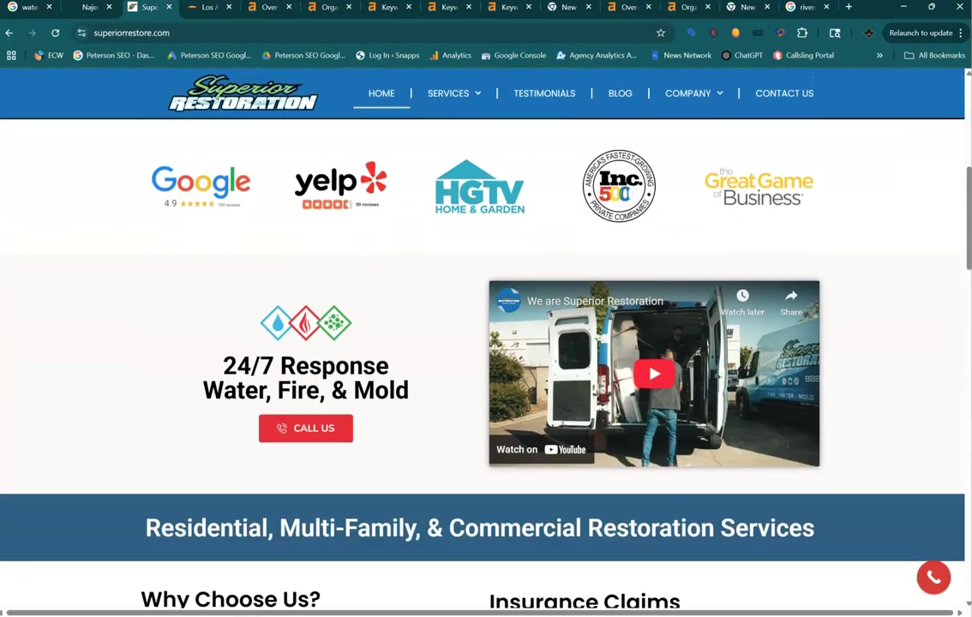
{"action": "scroll", "coordinate": [482, 360], "scroll_direction": "down", "scroll_amount": 5}
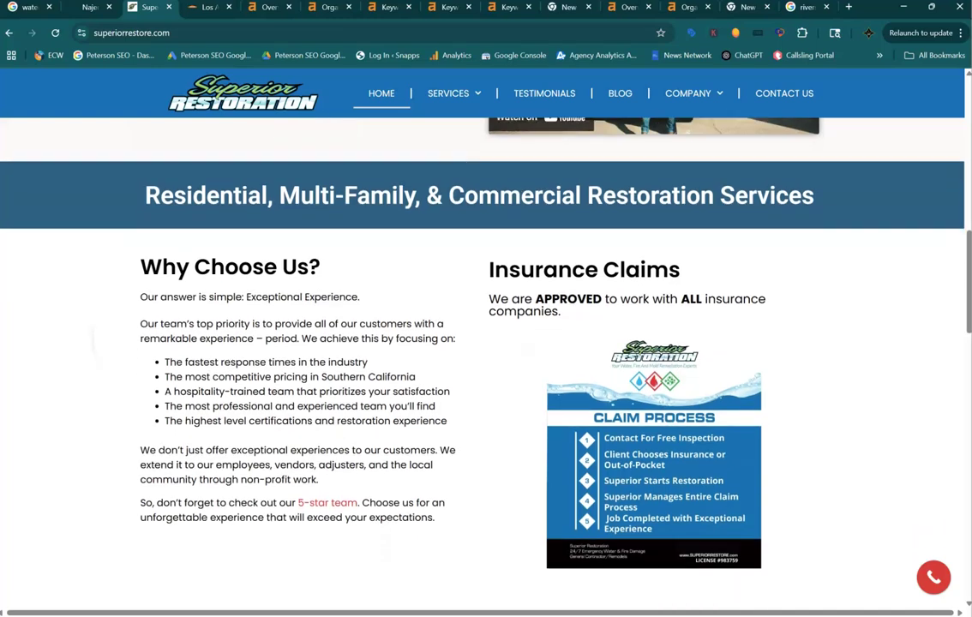
{"action": "scroll", "coordinate": [317, 319], "scroll_direction": "down", "scroll_amount": 1}
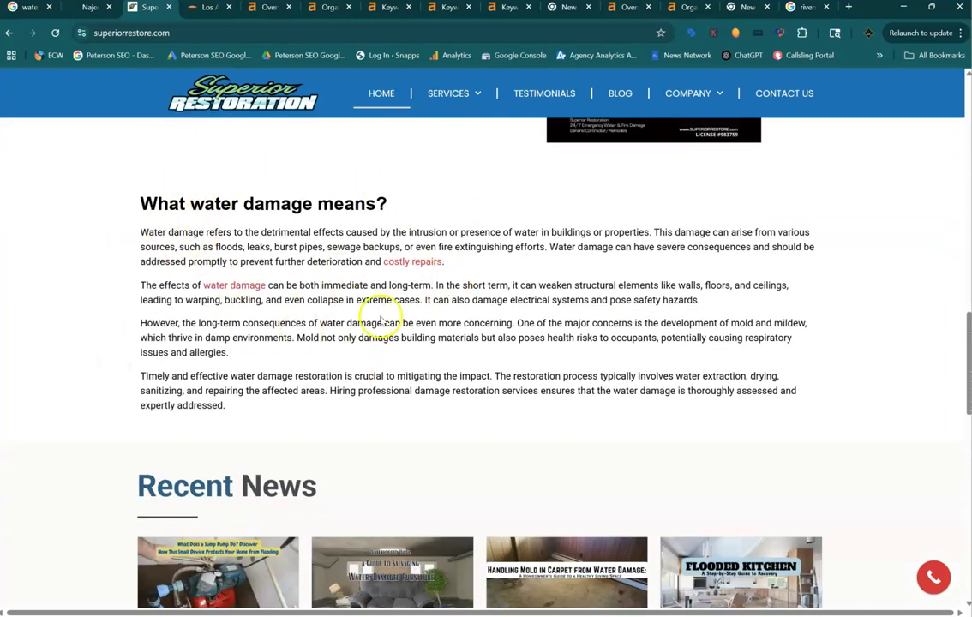
{"action": "scroll", "coordinate": [392, 363], "scroll_direction": "down", "scroll_amount": 3}
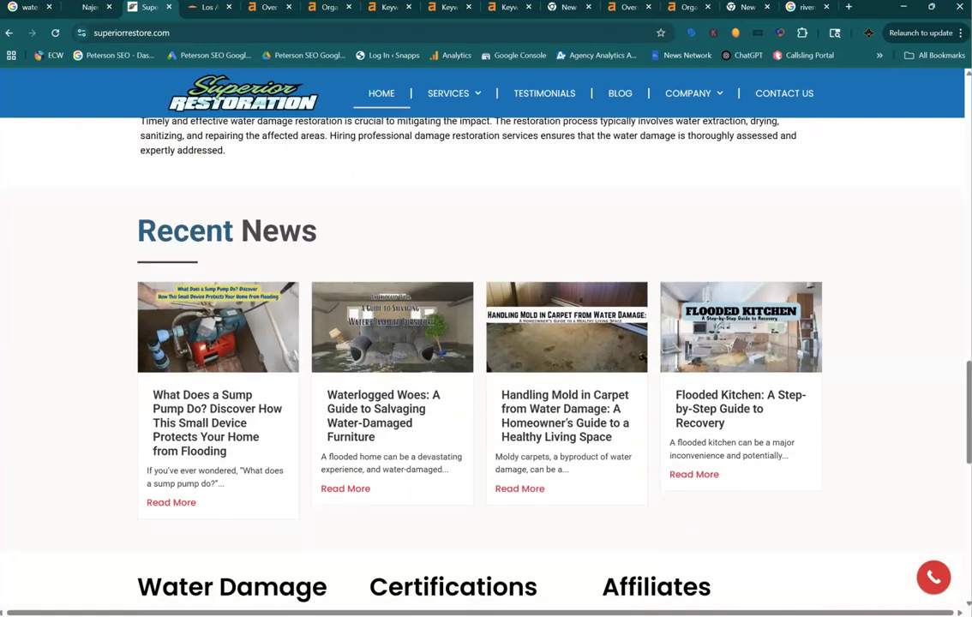
{"action": "scroll", "coordinate": [394, 353], "scroll_direction": "down", "scroll_amount": 3}
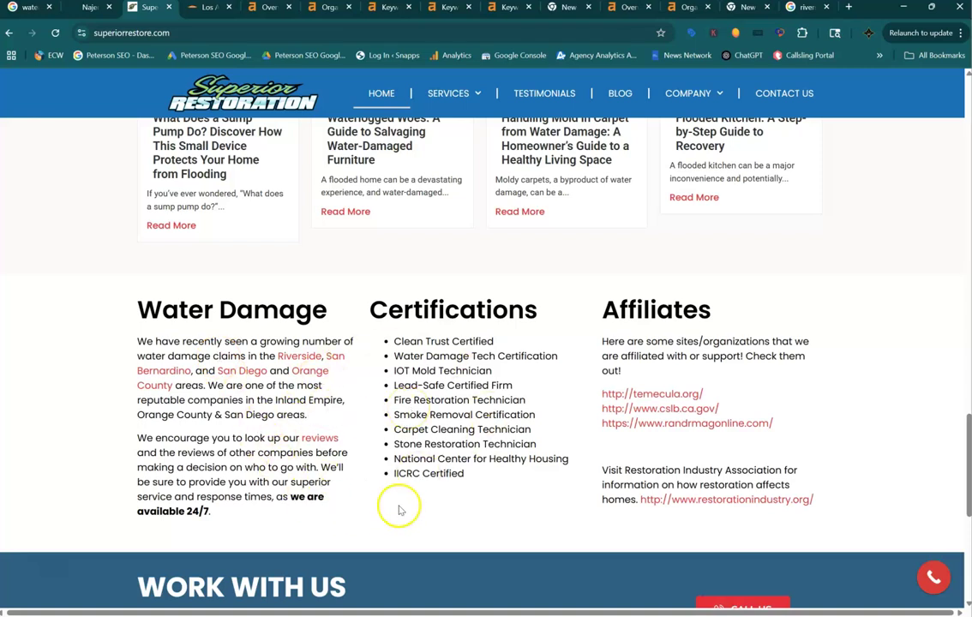
{"action": "scroll", "coordinate": [449, 470], "scroll_direction": "down", "scroll_amount": 2}
{"action": "scroll", "coordinate": [451, 467], "scroll_direction": "down", "scroll_amount": 2}
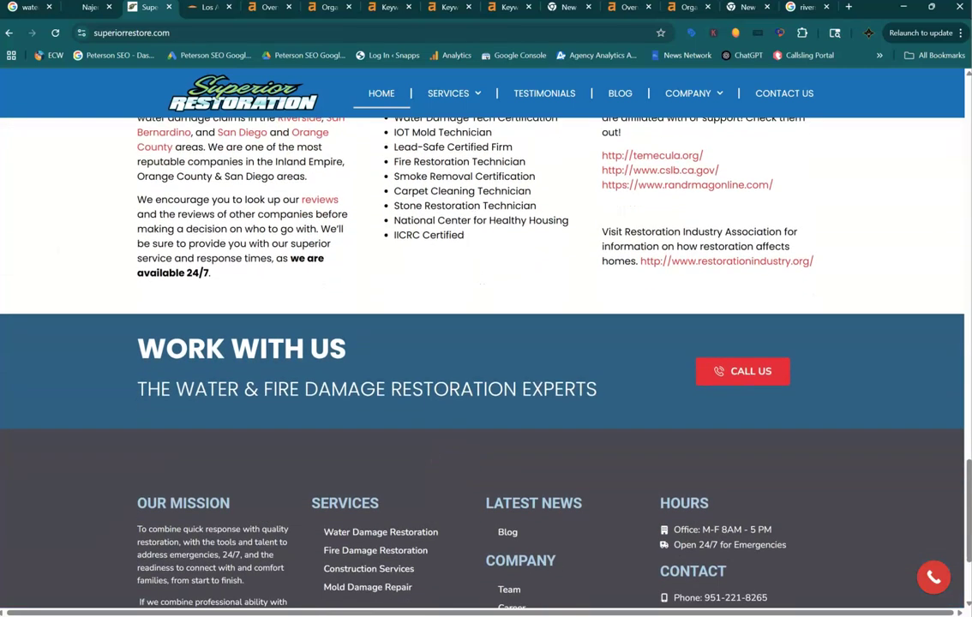
{"action": "scroll", "coordinate": [451, 467], "scroll_direction": "down", "scroll_amount": 3}
{"action": "scroll", "coordinate": [451, 467], "scroll_direction": "up", "scroll_amount": 7}
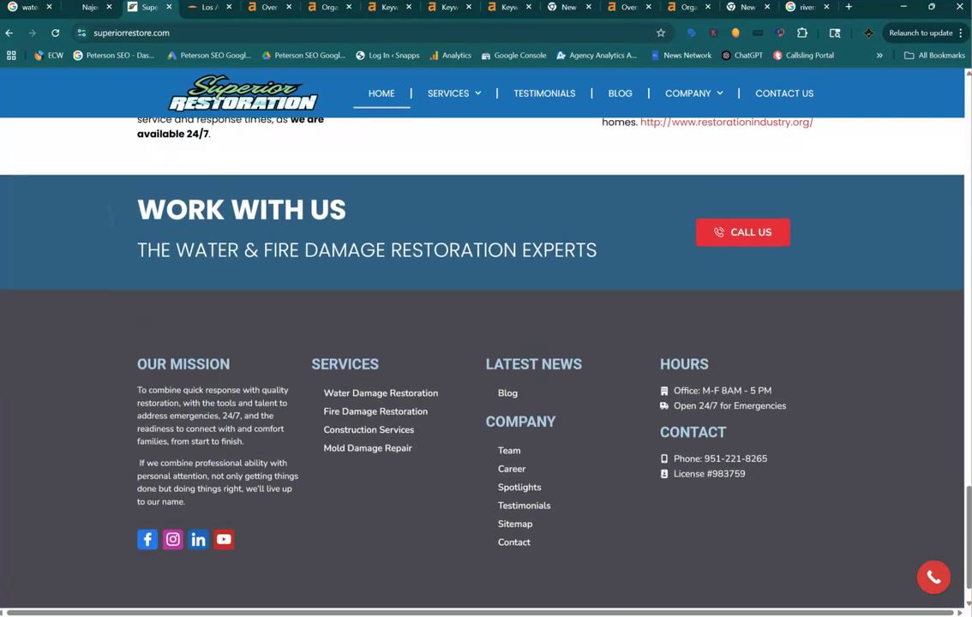
{"action": "scroll", "coordinate": [451, 467], "scroll_direction": "up", "scroll_amount": 4}
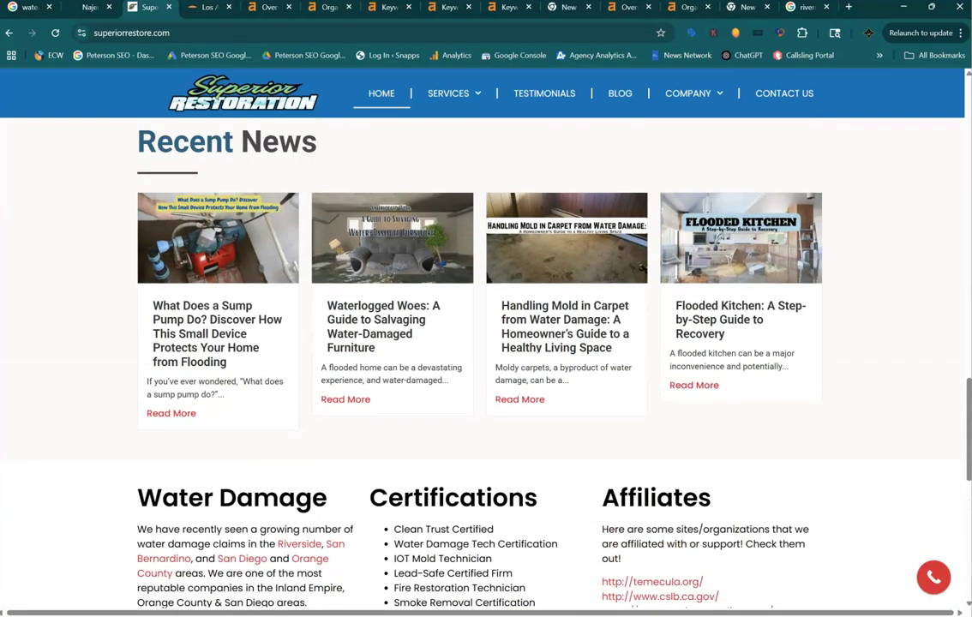
{"action": "scroll", "coordinate": [451, 467], "scroll_direction": "up", "scroll_amount": 5}
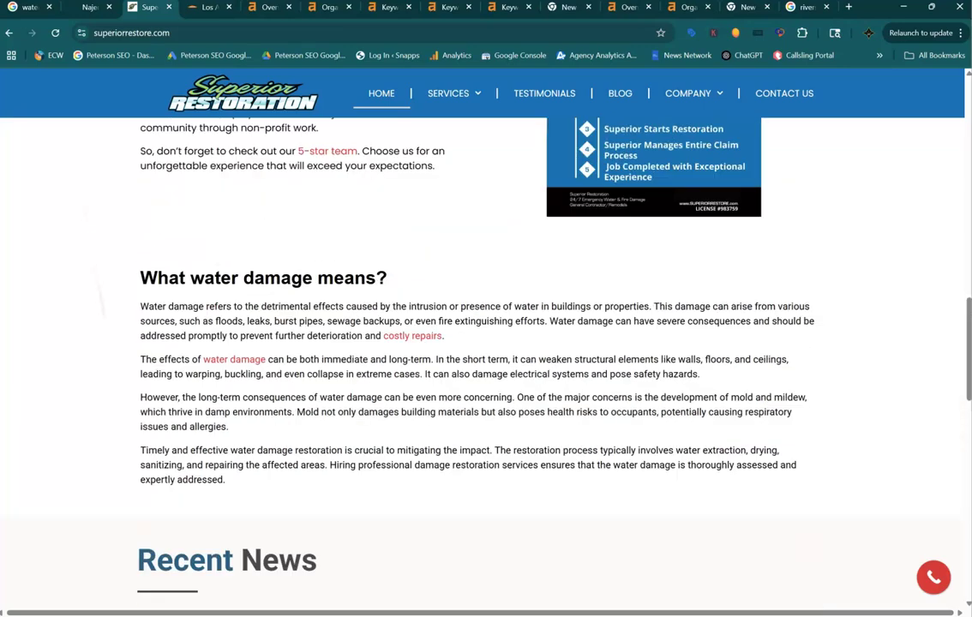
{"action": "scroll", "coordinate": [451, 467], "scroll_direction": "up", "scroll_amount": 6}
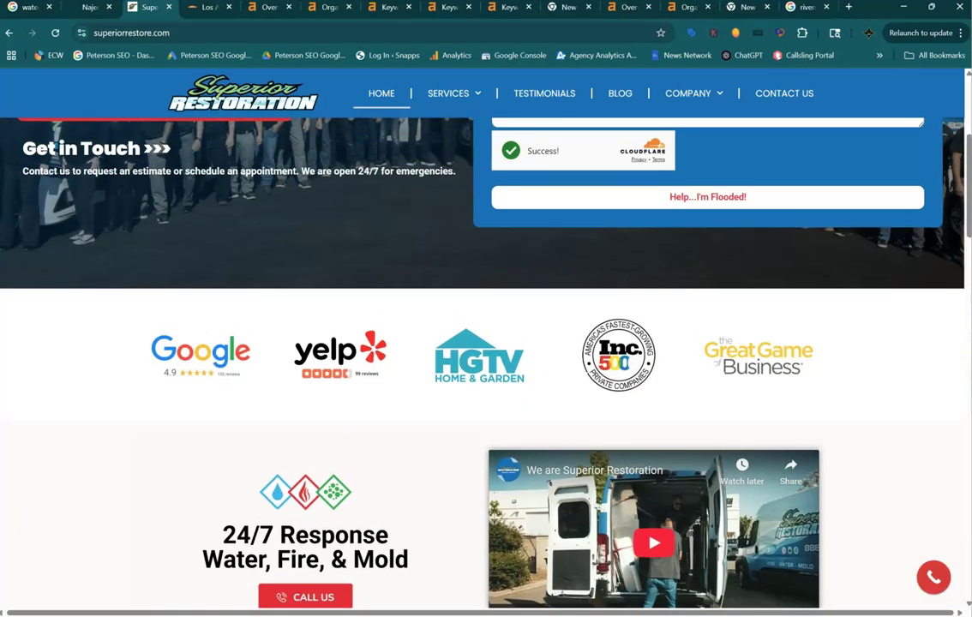
{"action": "scroll", "coordinate": [451, 467], "scroll_direction": "up", "scroll_amount": 4}
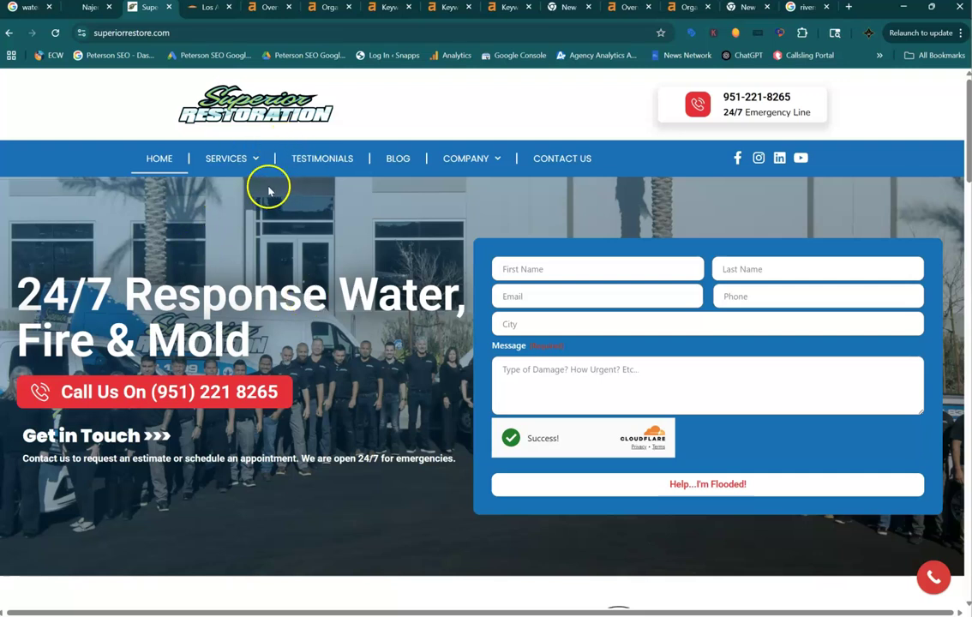
- Examine the Google results for "water damage restoration riverside ca", covering the sponsored ads, local businesses and organic listings
{"action": "left_click", "coordinate": [24, 10]}
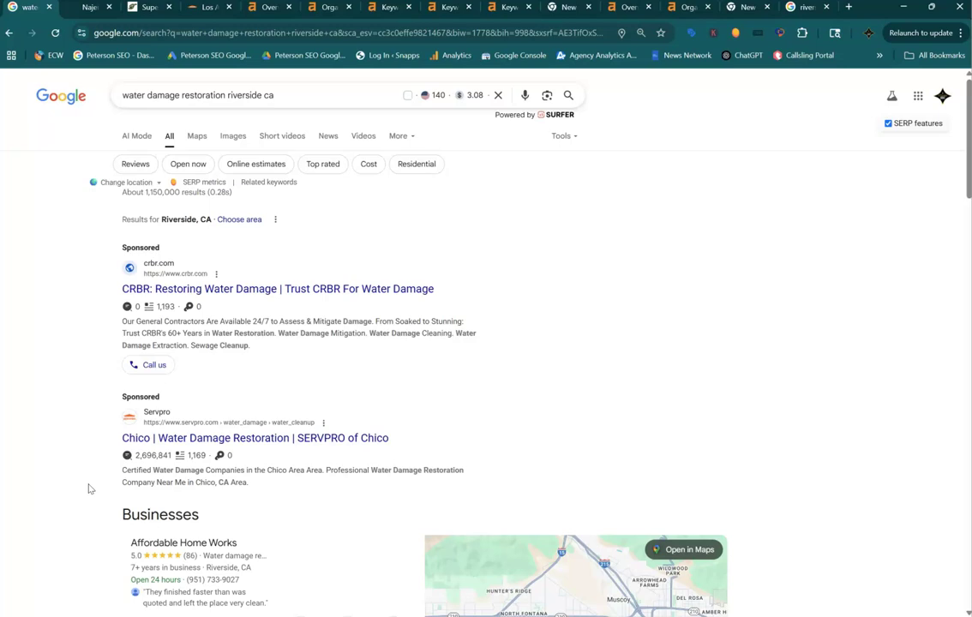
{"action": "scroll", "coordinate": [88, 489], "scroll_direction": "down", "scroll_amount": 2}
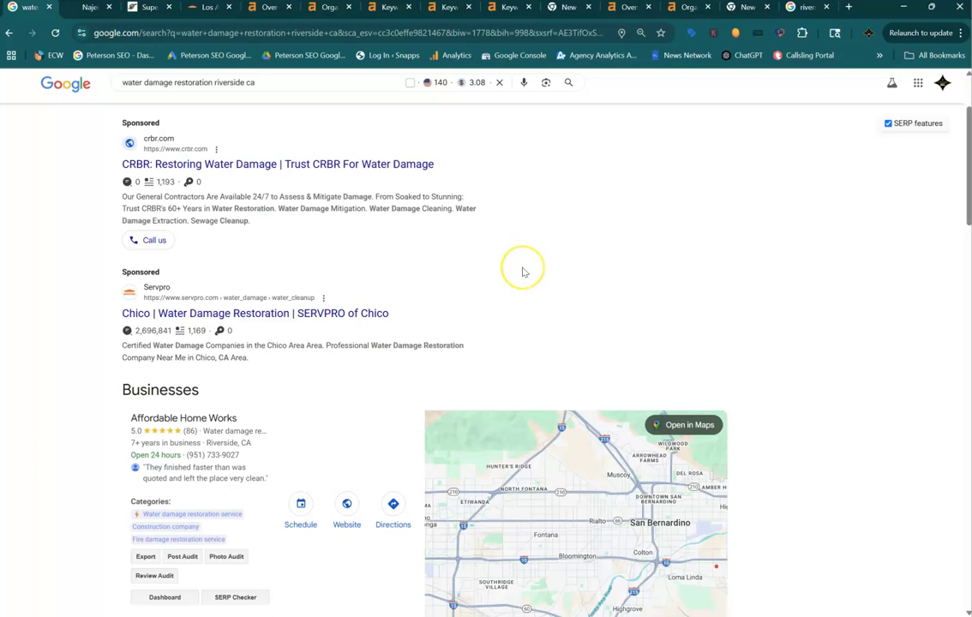
{"action": "scroll", "coordinate": [524, 271], "scroll_direction": "down", "scroll_amount": 4}
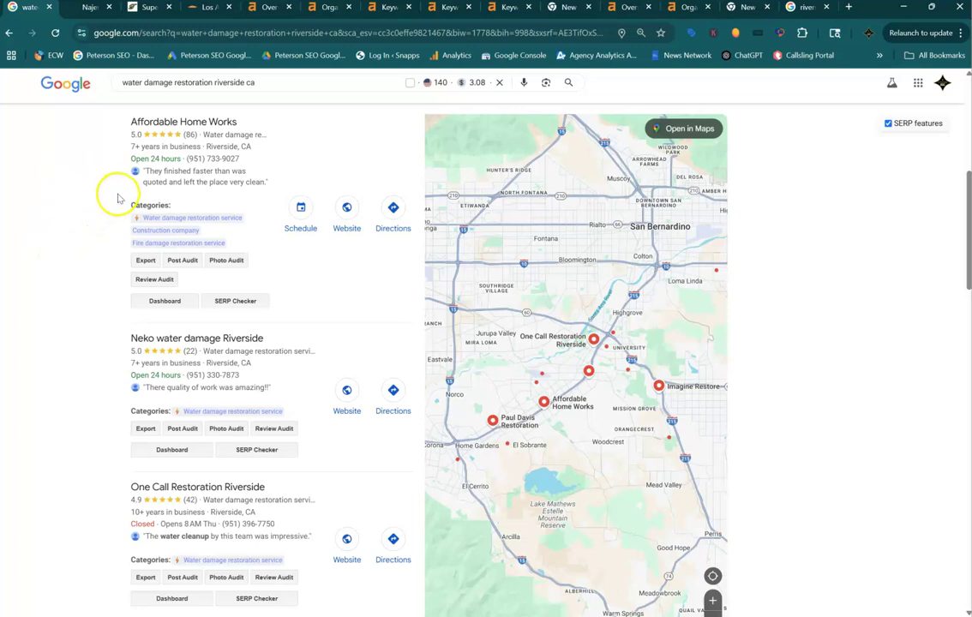
{"action": "left_click", "coordinate": [82, 352]}
{"action": "scroll", "coordinate": [101, 465], "scroll_direction": "down", "scroll_amount": 7}
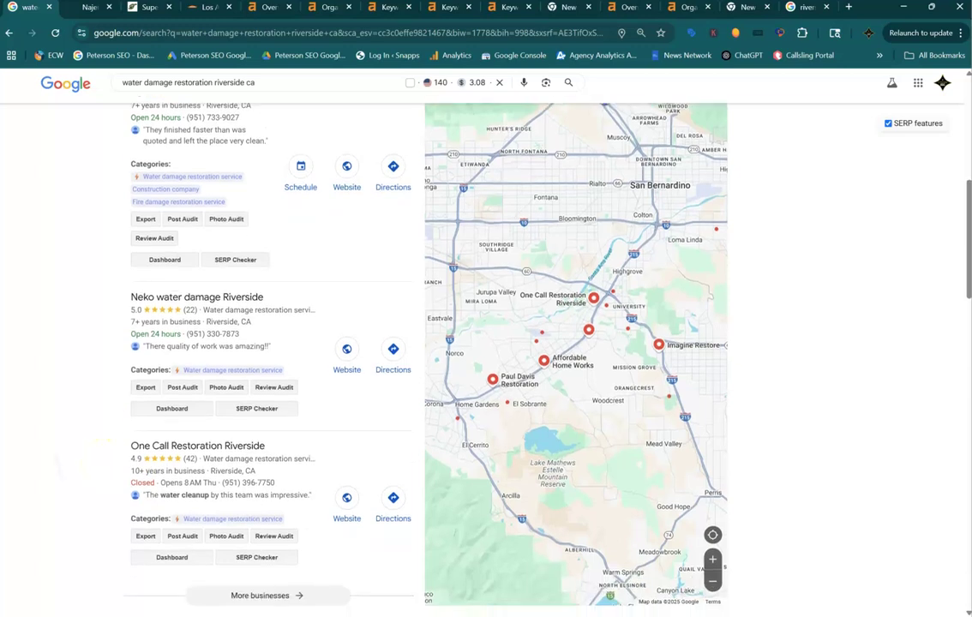
{"action": "scroll", "coordinate": [101, 465], "scroll_direction": "down", "scroll_amount": 1}
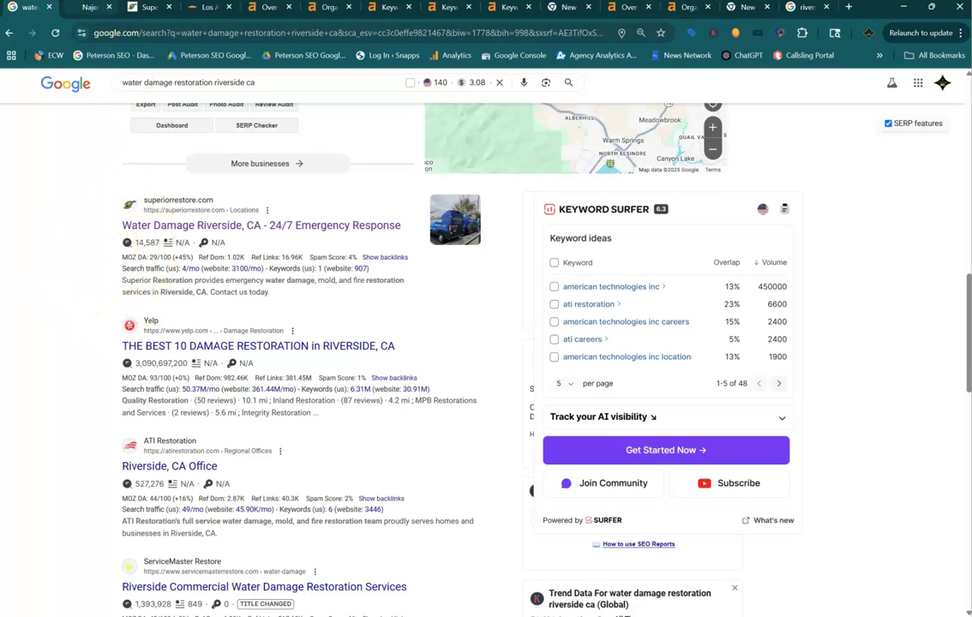
- Revisit the Najera homepage and examine the Ahrefs overview and organic keywords report for najeraenvironmental.com
{"action": "left_click", "coordinate": [92, 8]}
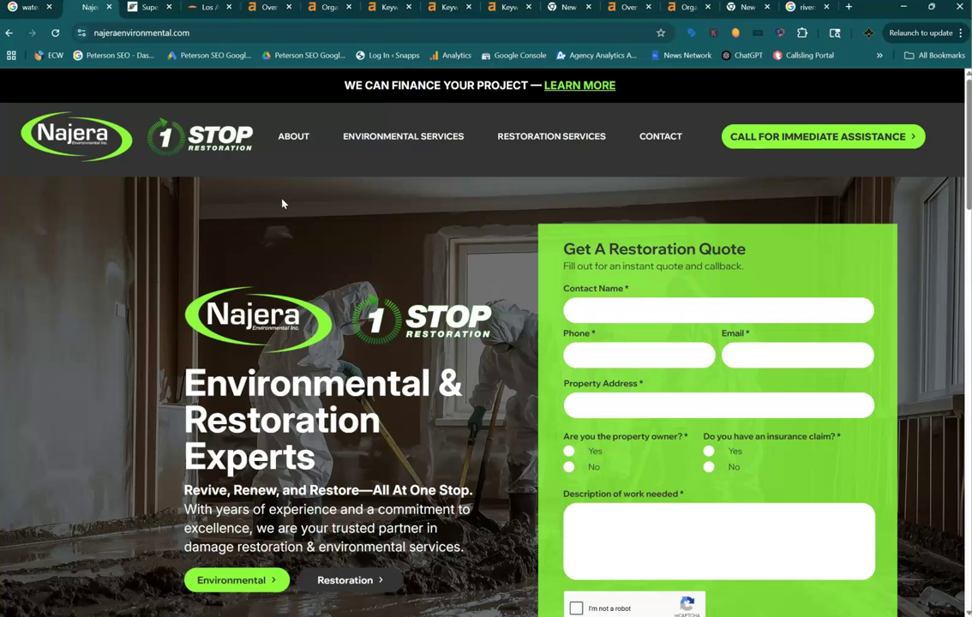
{"action": "left_click", "coordinate": [263, 11]}
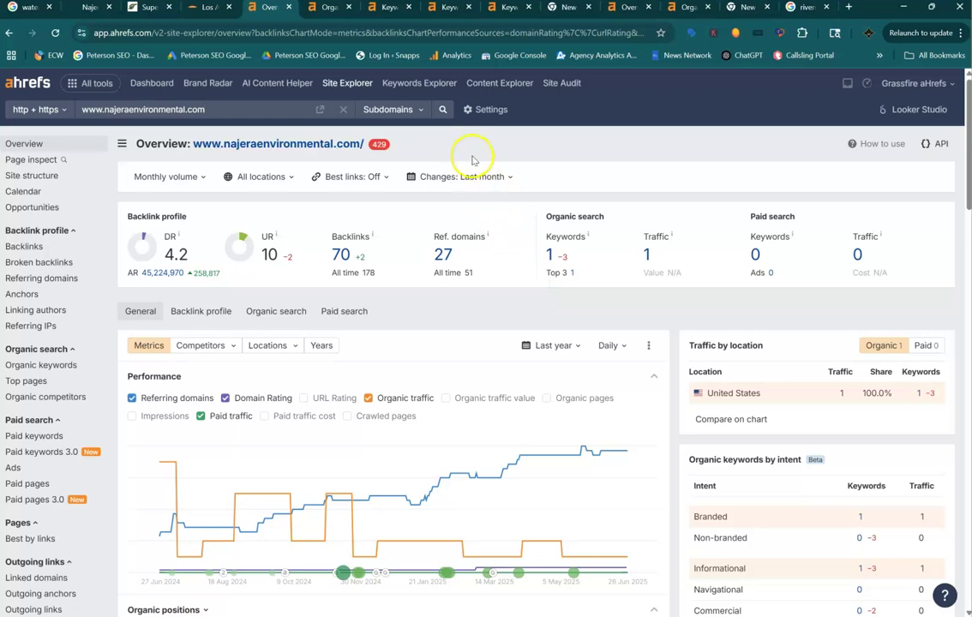
{"action": "left_click", "coordinate": [328, 9]}
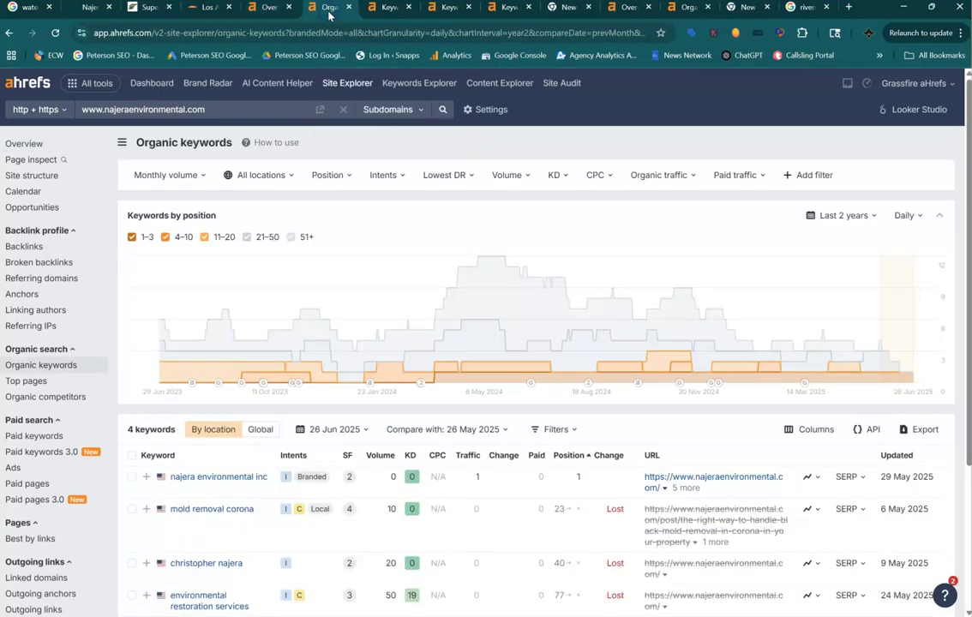
- Review the Riverside water damage keyword list in Ahrefs and compare it with the site overview for superiorrestore.com
{"action": "left_click", "coordinate": [382, 10]}
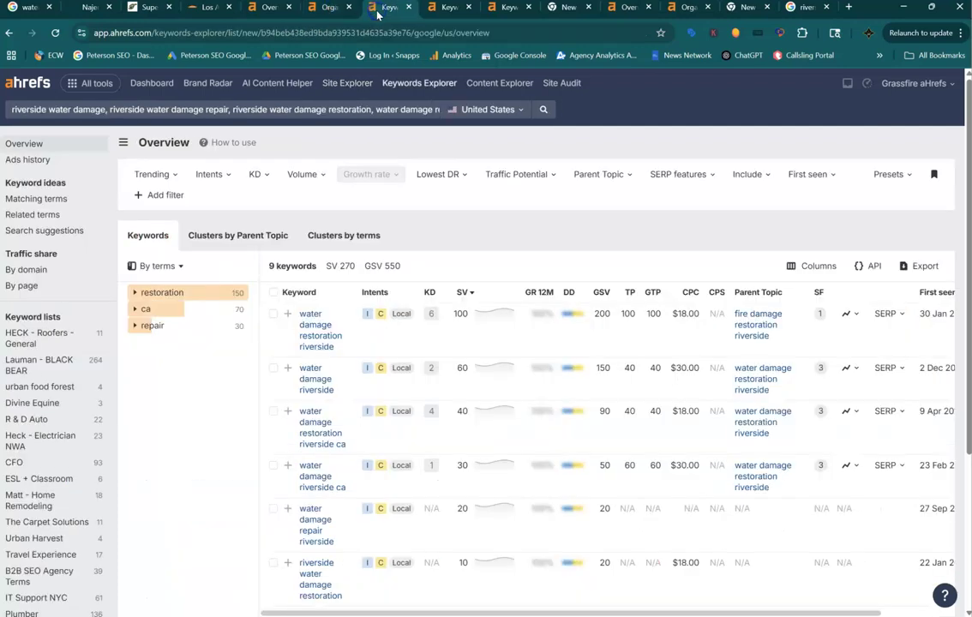
{"action": "scroll", "coordinate": [486, 343], "scroll_direction": "down", "scroll_amount": 3}
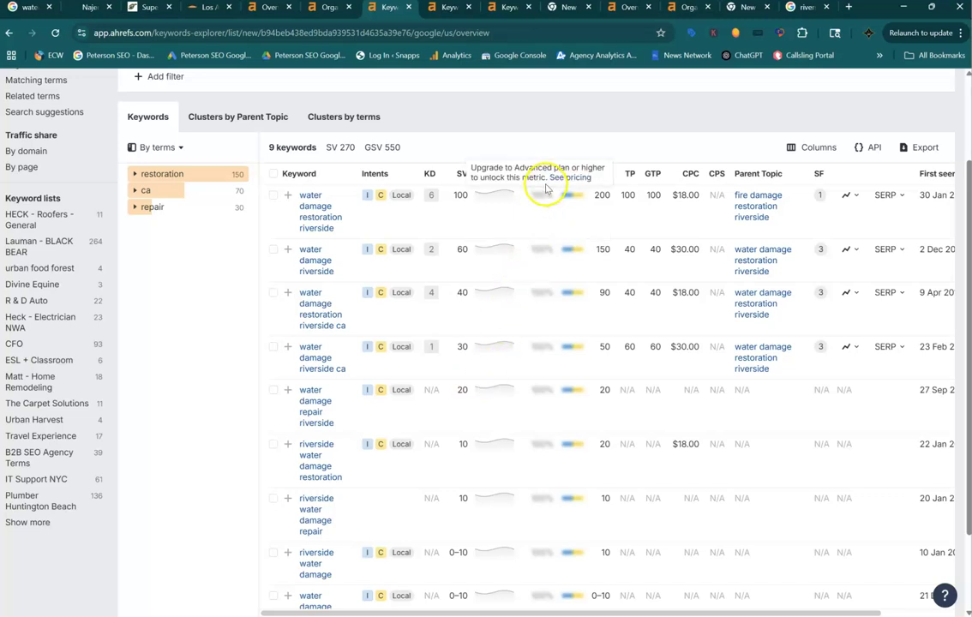
{"action": "left_click", "coordinate": [623, 7]}
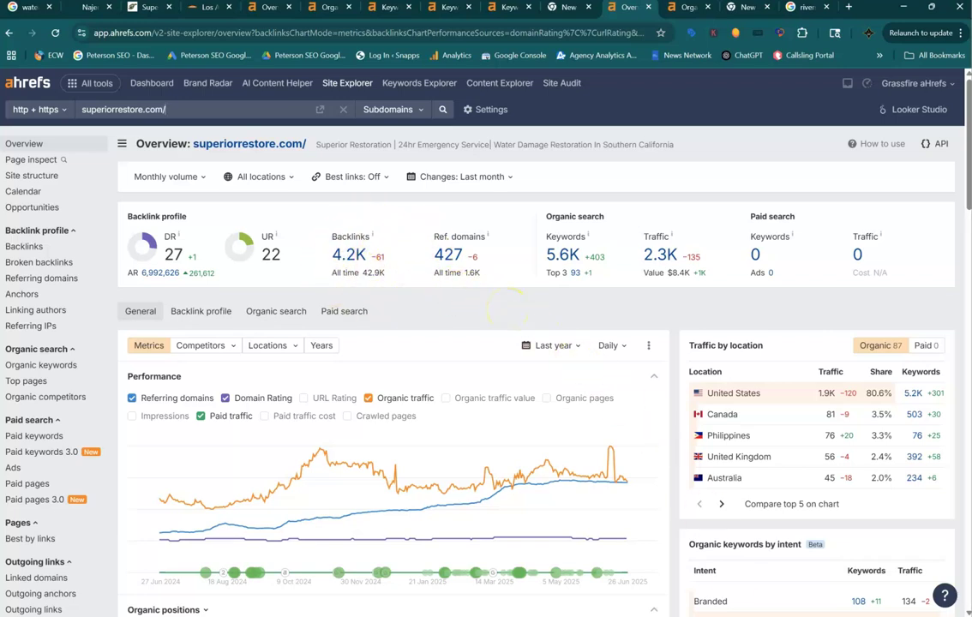
- Switch to the image viewer window showing Peterson SEO Brochure-02.png
{"action": "left_click", "coordinate": [697, 616]}
{"action": "left_click", "coordinate": [639, 548]}
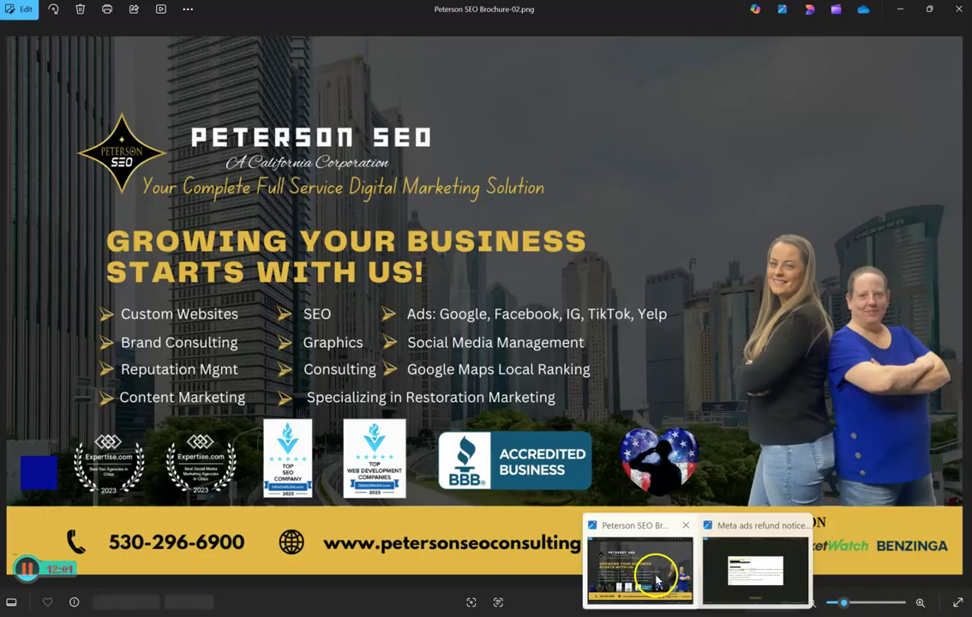